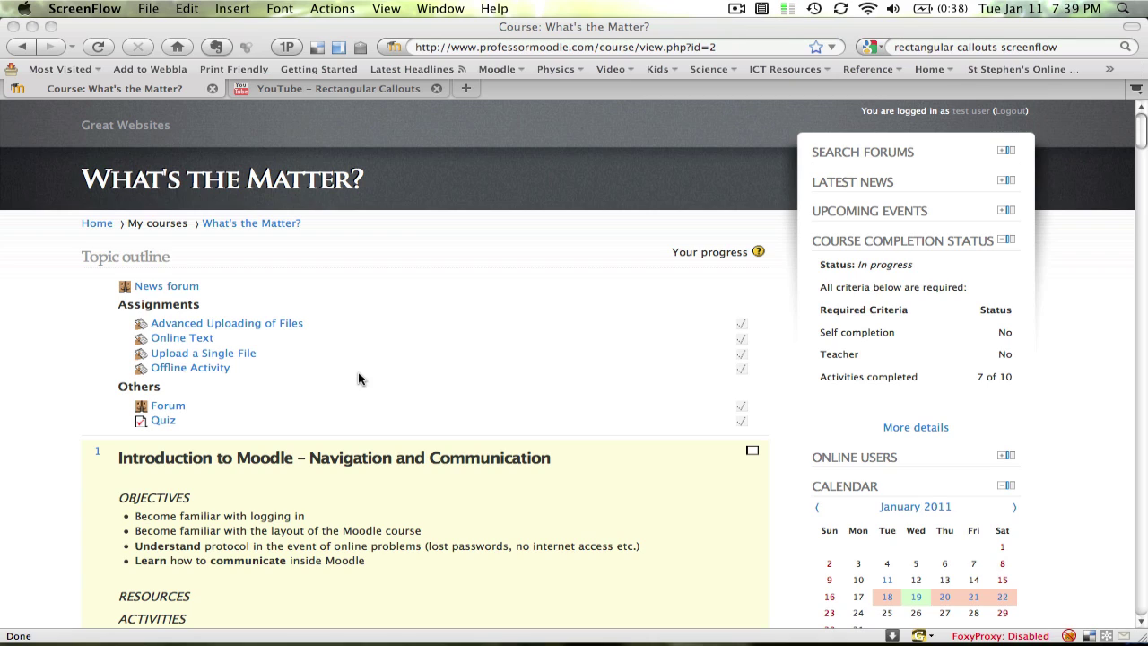
Step: Open the course's Quiz activity and start an attempt on its 20 three-mark questions
{"action": "left_click", "coordinate": [162, 418]}
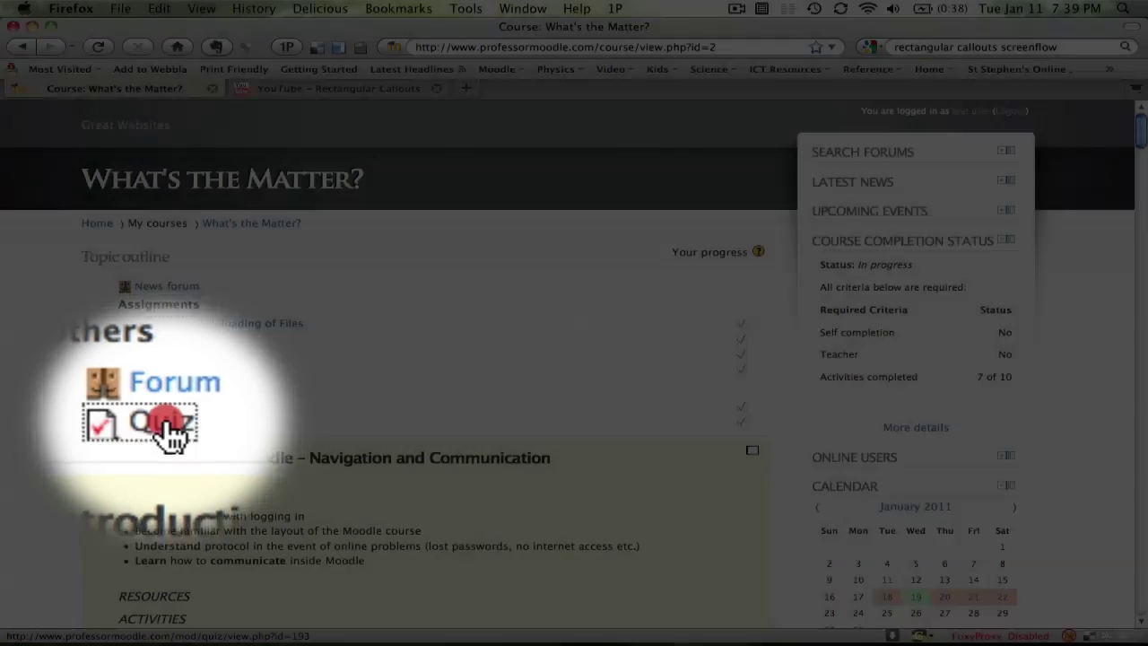
{"action": "left_click", "coordinate": [162, 421]}
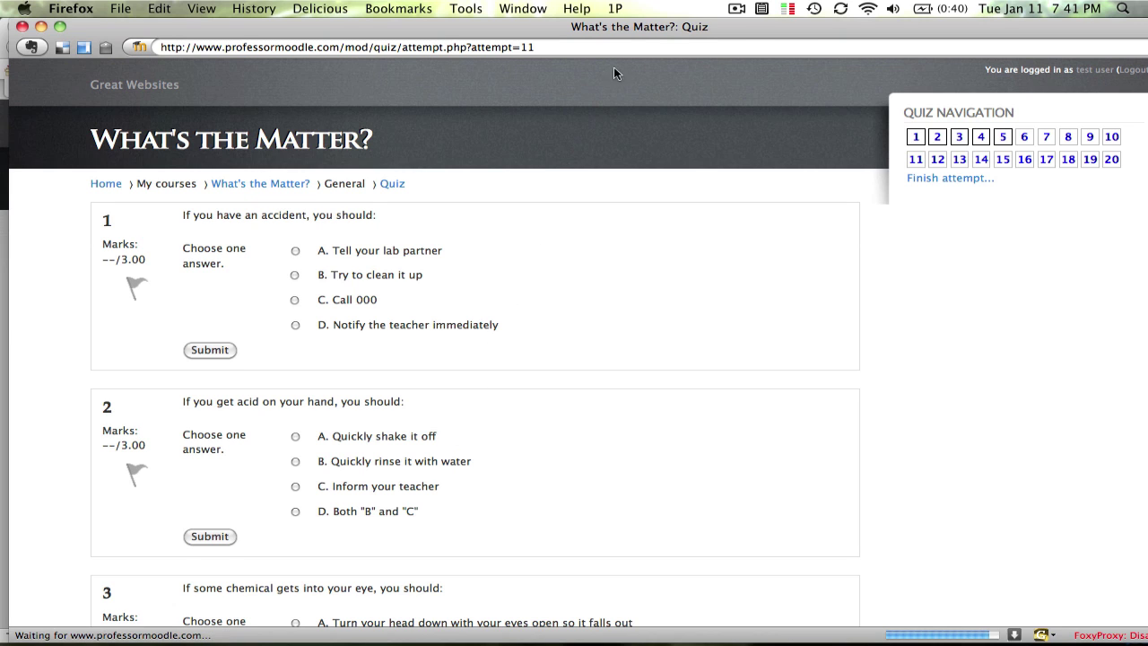
Step: Put a review flag on question 1 of the quiz
{"action": "left_click_drag", "start_coordinate": [652, 33], "coordinate": [644, 34]}
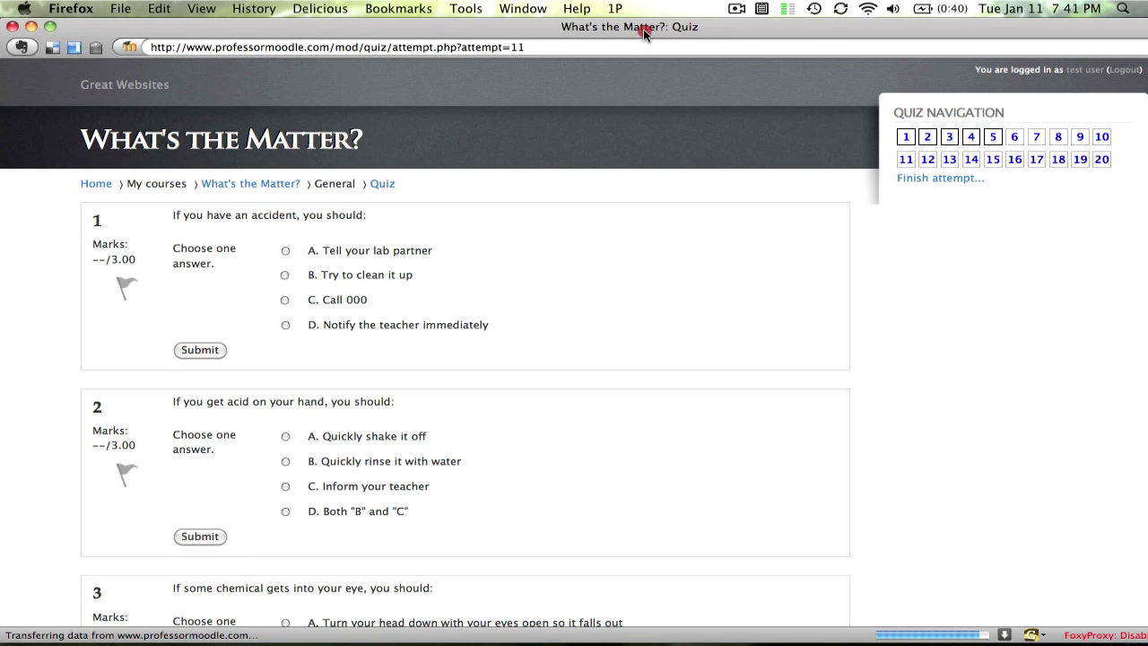
{"action": "left_click", "coordinate": [642, 32]}
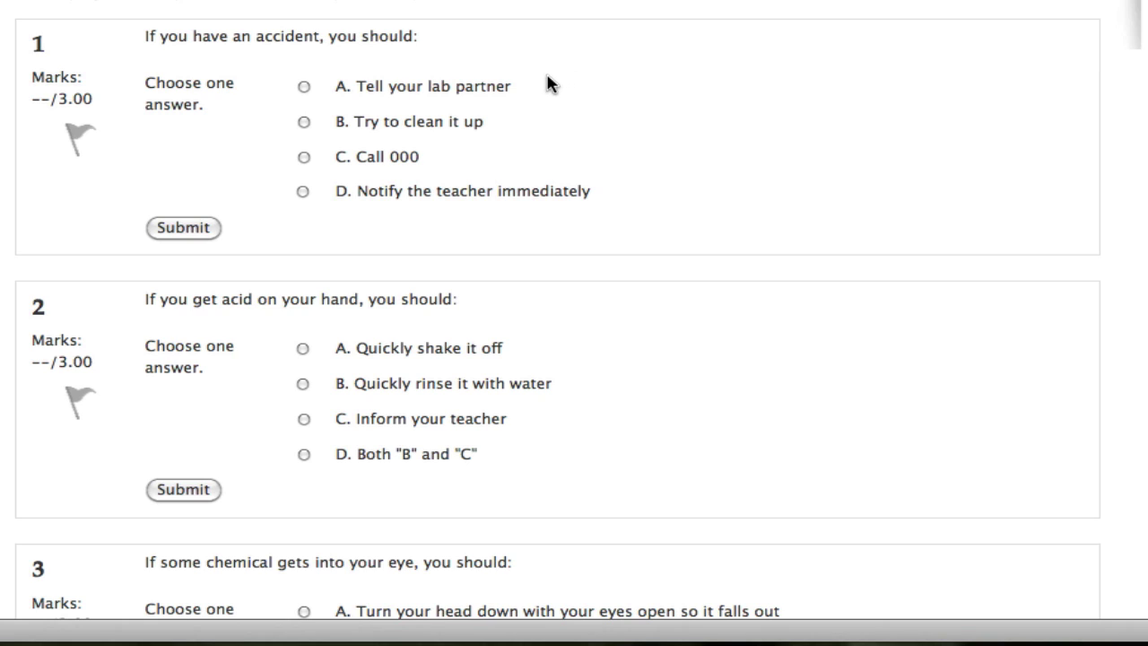
{"action": "left_click", "coordinate": [79, 143]}
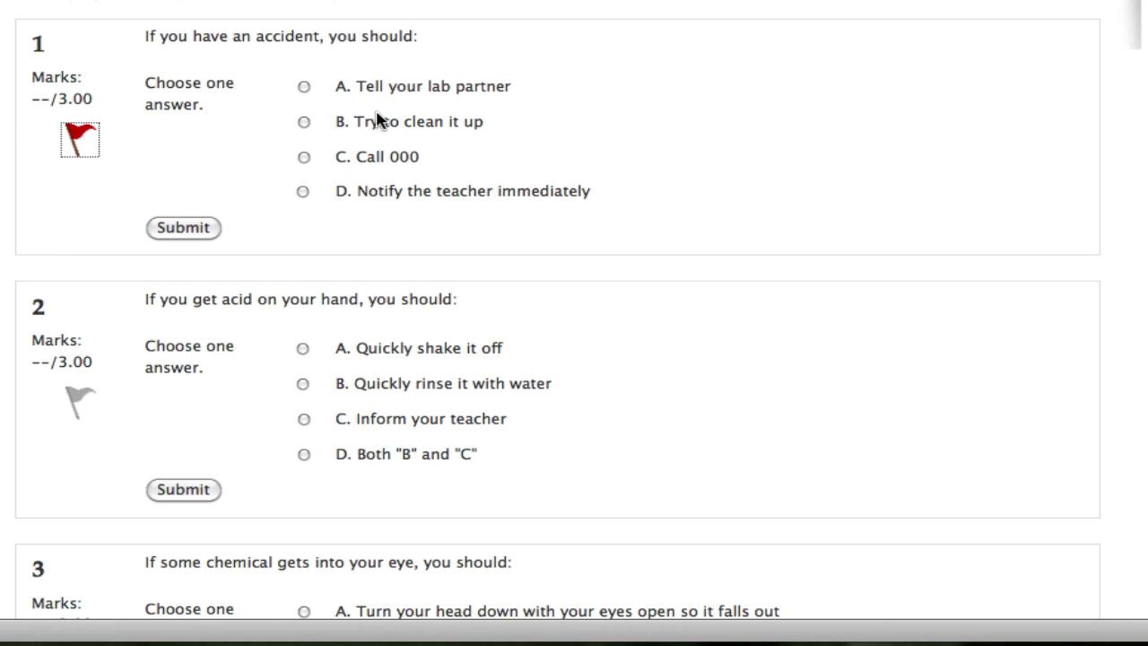
Step: Choose B for questions 1 and 2, then submit question 2 for 1.50/3.00 partial credit
{"action": "left_click", "coordinate": [304, 122]}
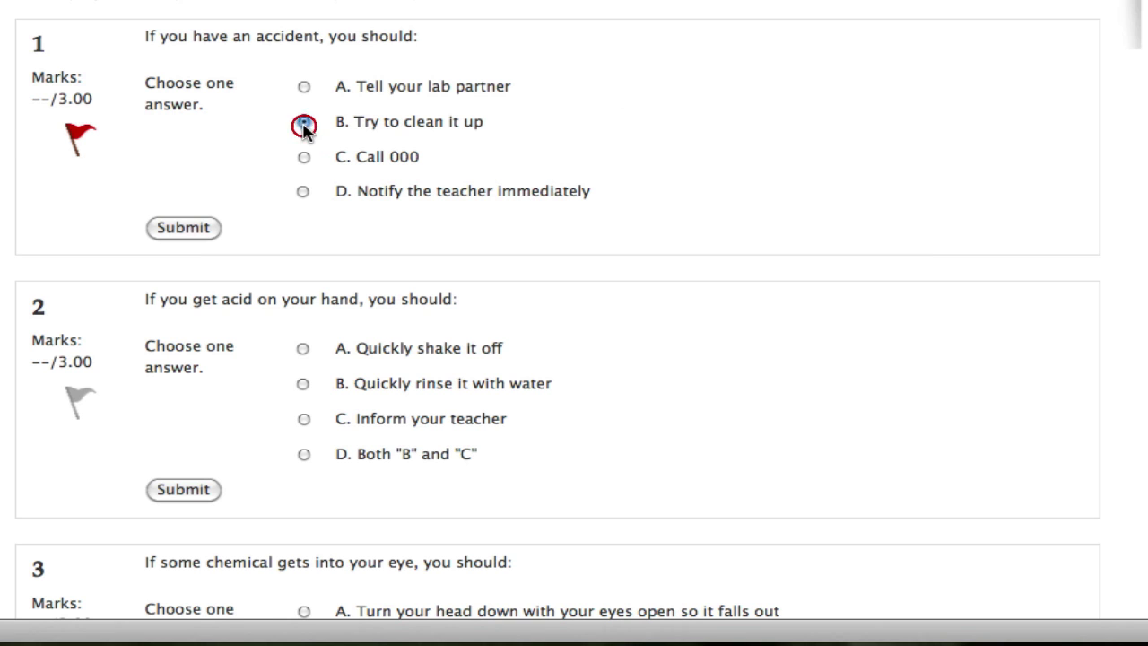
{"action": "left_click", "coordinate": [304, 383]}
{"action": "scroll", "coordinate": [544, 382], "scroll_direction": "down", "scroll_amount": 3}
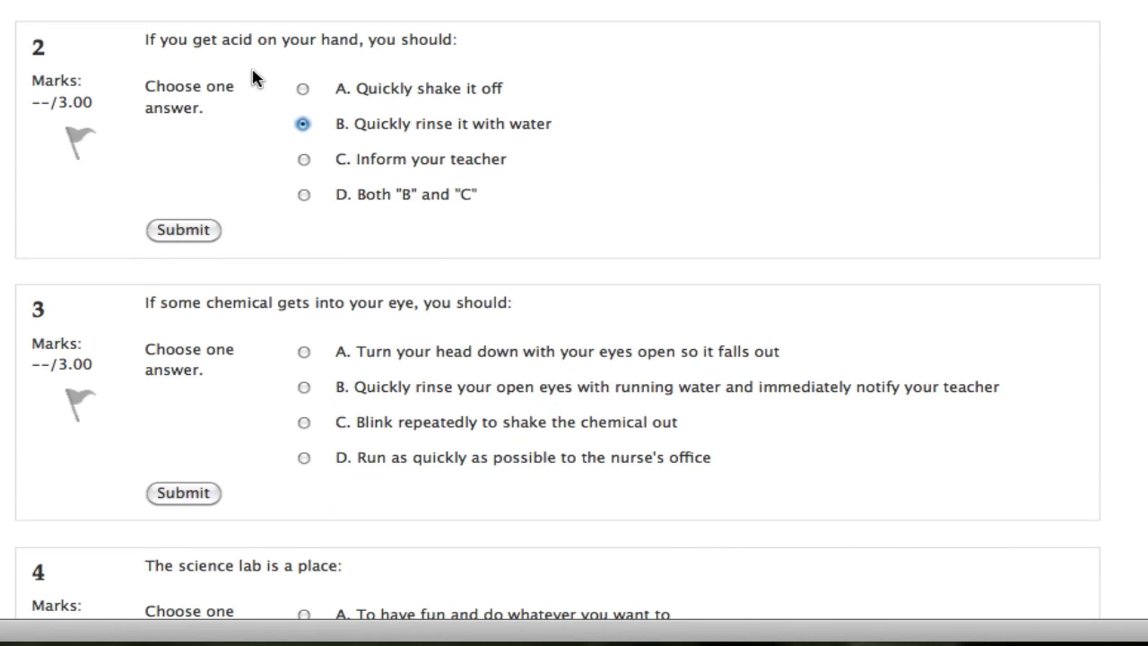
{"action": "scroll", "coordinate": [253, 185], "scroll_direction": "down", "scroll_amount": 1}
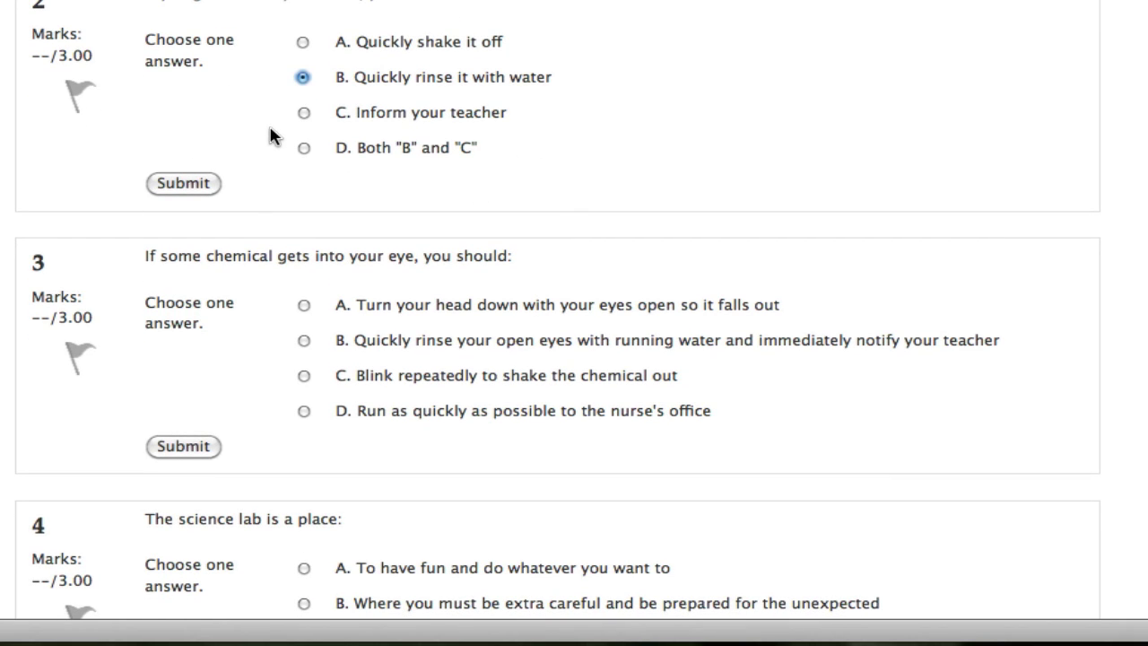
{"action": "left_click", "coordinate": [193, 190]}
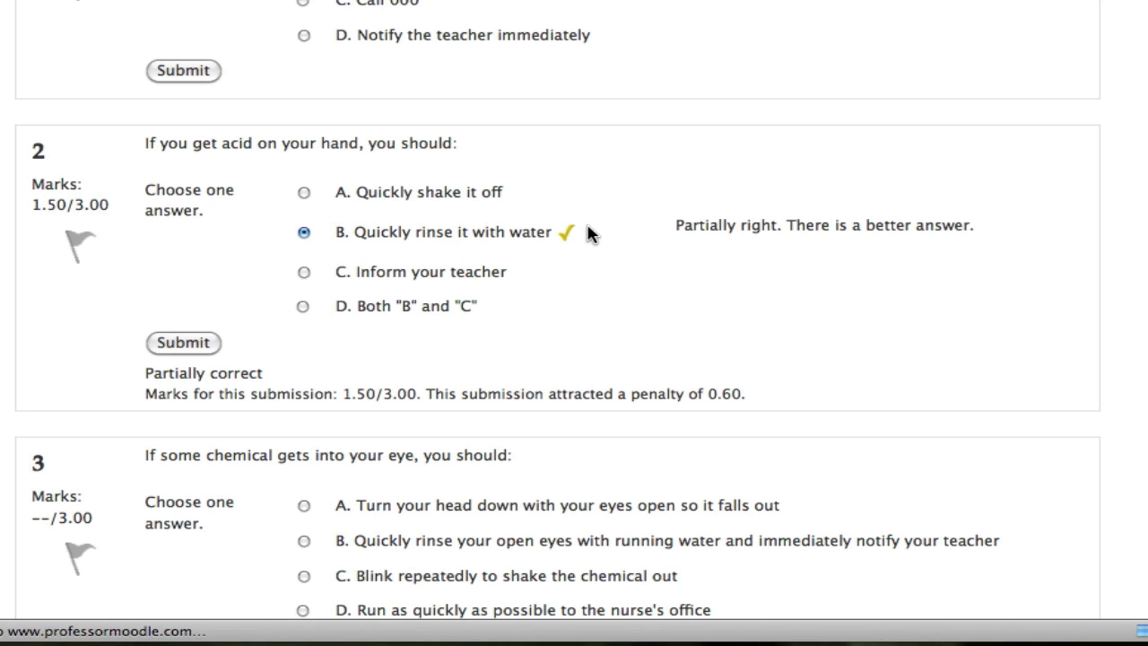
{"action": "scroll", "coordinate": [653, 226], "scroll_direction": "down", "scroll_amount": 1}
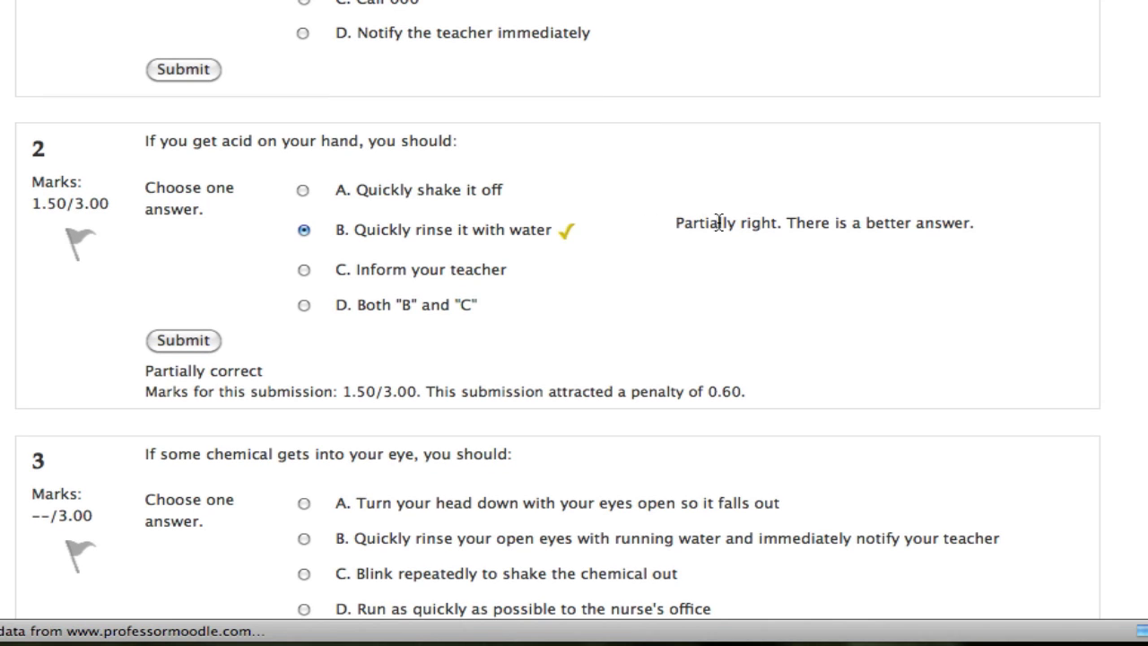
{"action": "scroll", "coordinate": [790, 224], "scroll_direction": "down", "scroll_amount": 3}
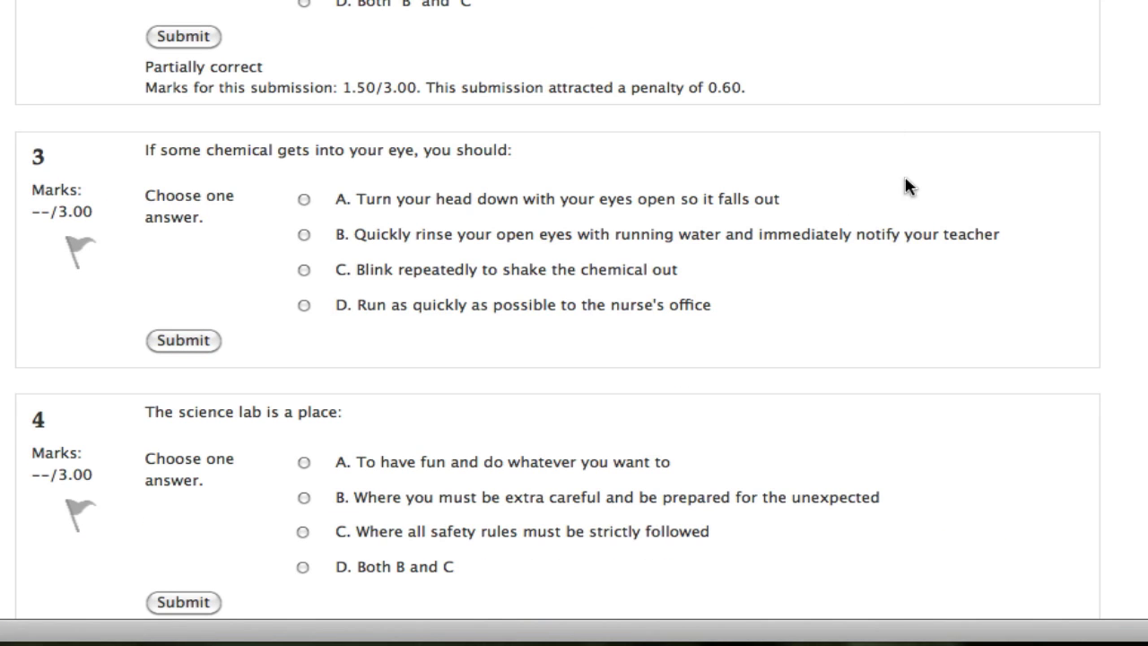
{"action": "scroll", "coordinate": [855, 87], "scroll_direction": "up", "scroll_amount": 2}
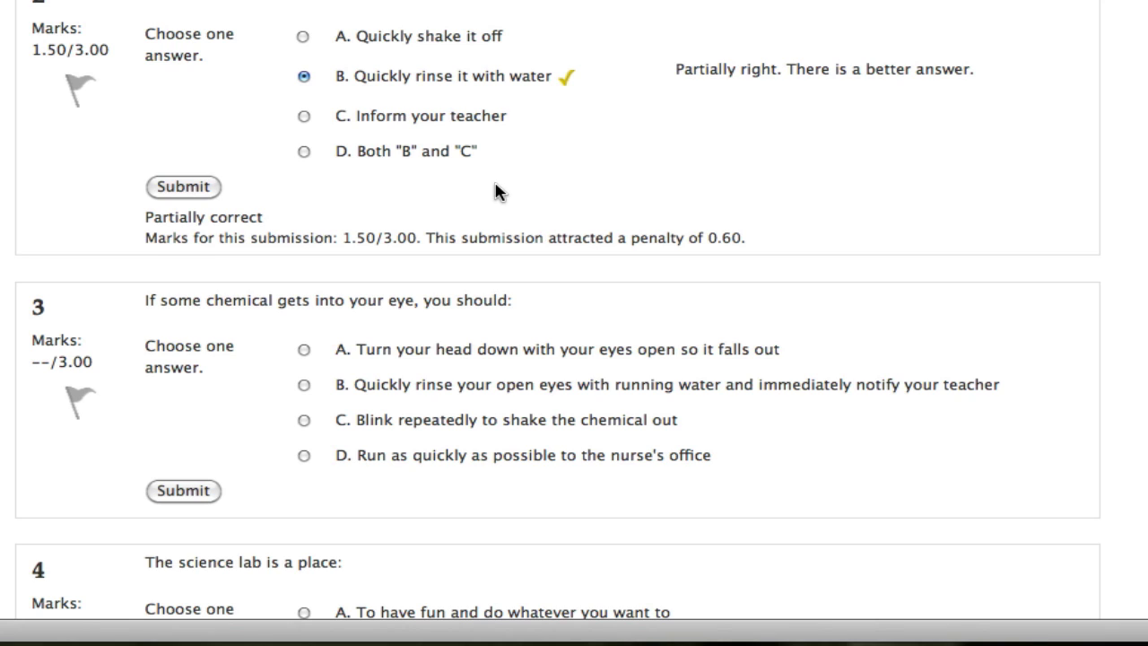
Step: Answer questions 3, 4 and 5 with B and continue to the next quiz page
{"action": "left_click", "coordinate": [498, 191]}
{"action": "scroll", "coordinate": [655, 143], "scroll_direction": "down", "scroll_amount": 3}
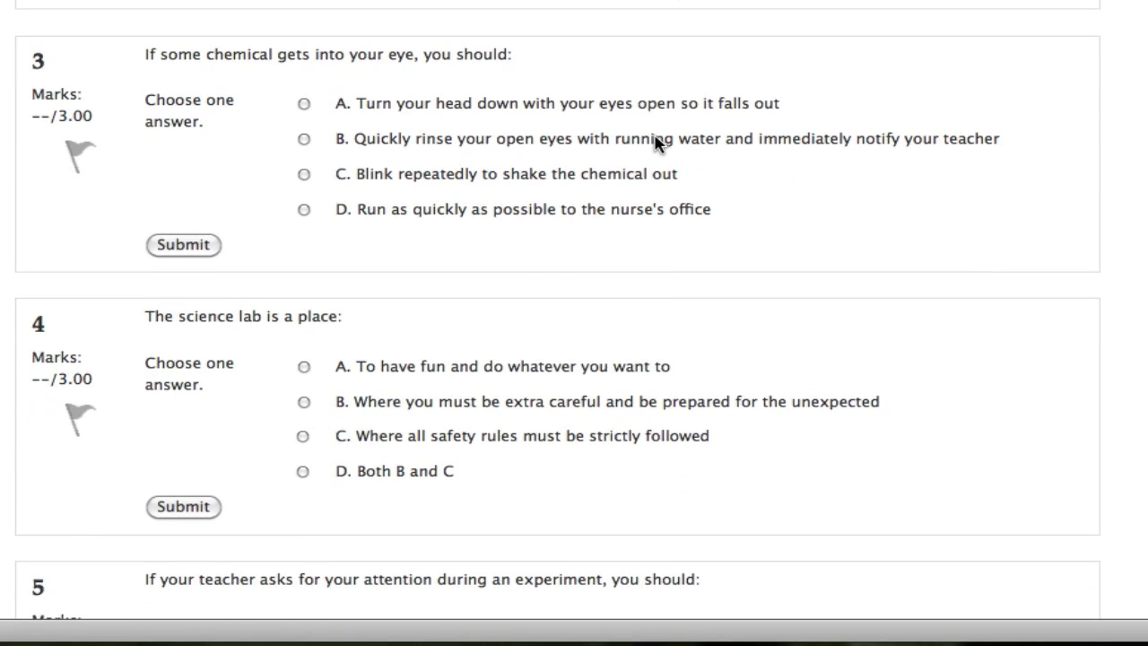
{"action": "left_click", "coordinate": [304, 139]}
{"action": "left_click", "coordinate": [304, 402]}
{"action": "scroll", "coordinate": [415, 373], "scroll_direction": "down", "scroll_amount": 4}
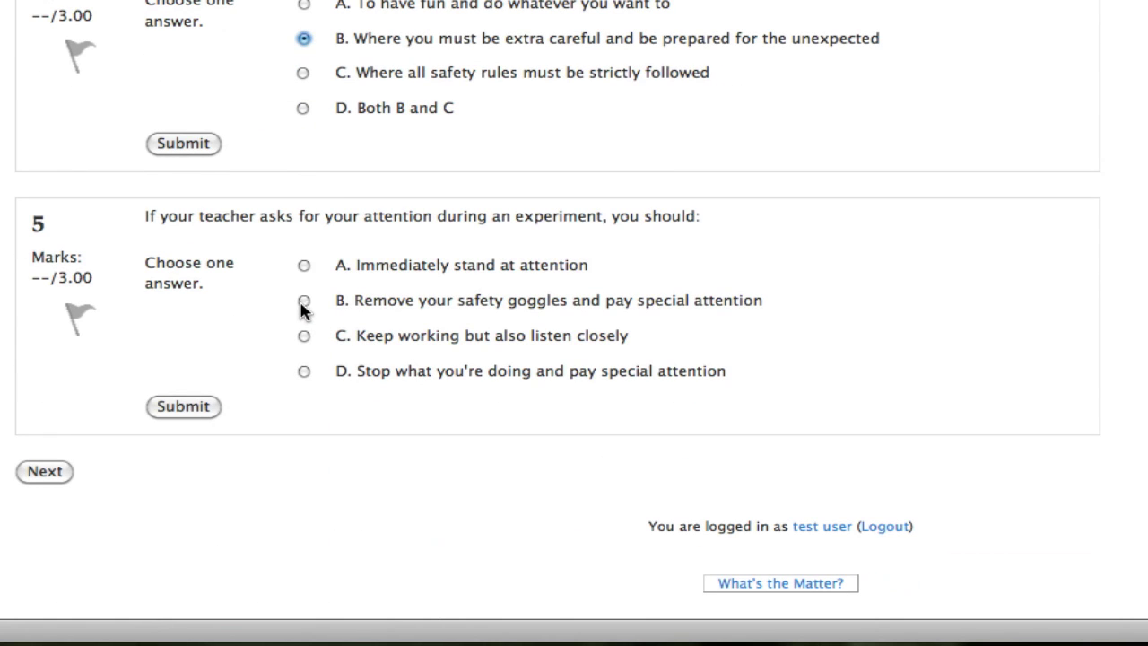
{"action": "left_click", "coordinate": [304, 324]}
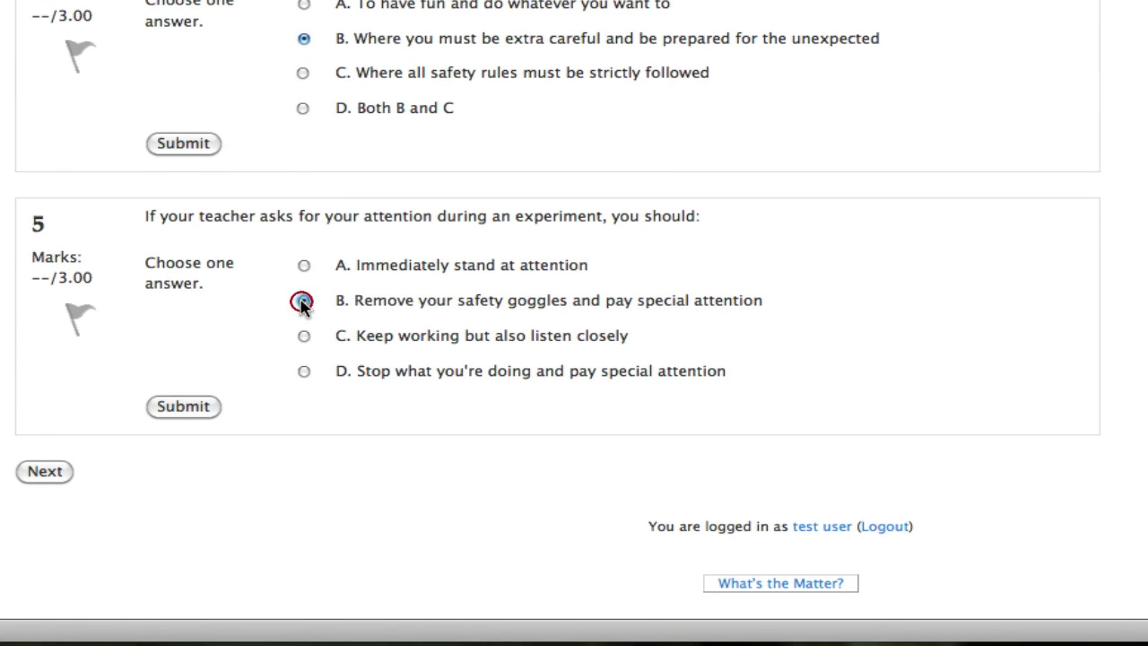
{"action": "left_click", "coordinate": [38, 474]}
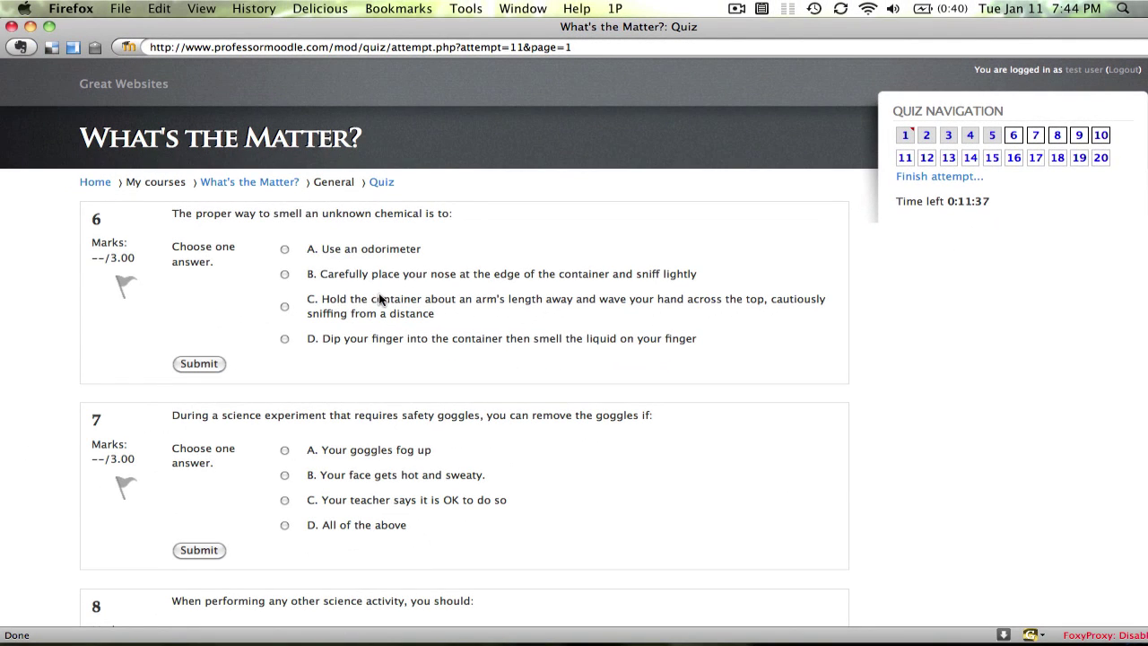
Step: Answer questions 6–9 with B, flag question 7, and set question 10 to False
{"action": "left_click", "coordinate": [284, 275]}
{"action": "left_click", "coordinate": [284, 474]}
{"action": "left_click", "coordinate": [126, 487]}
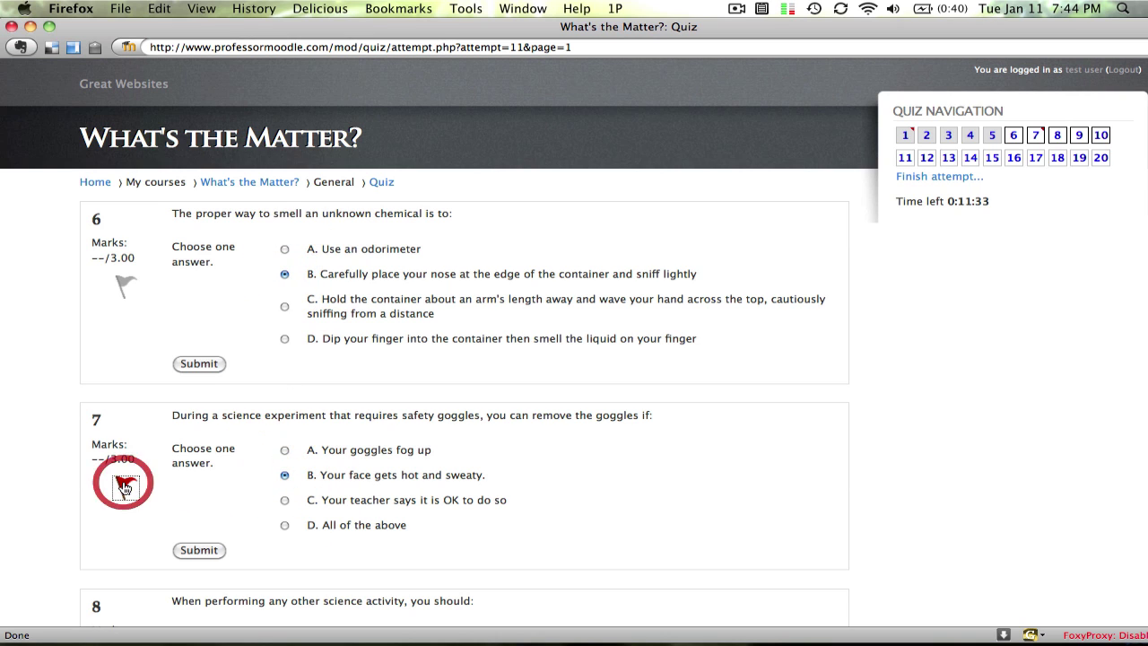
{"action": "scroll", "coordinate": [384, 490], "scroll_direction": "down", "scroll_amount": 1}
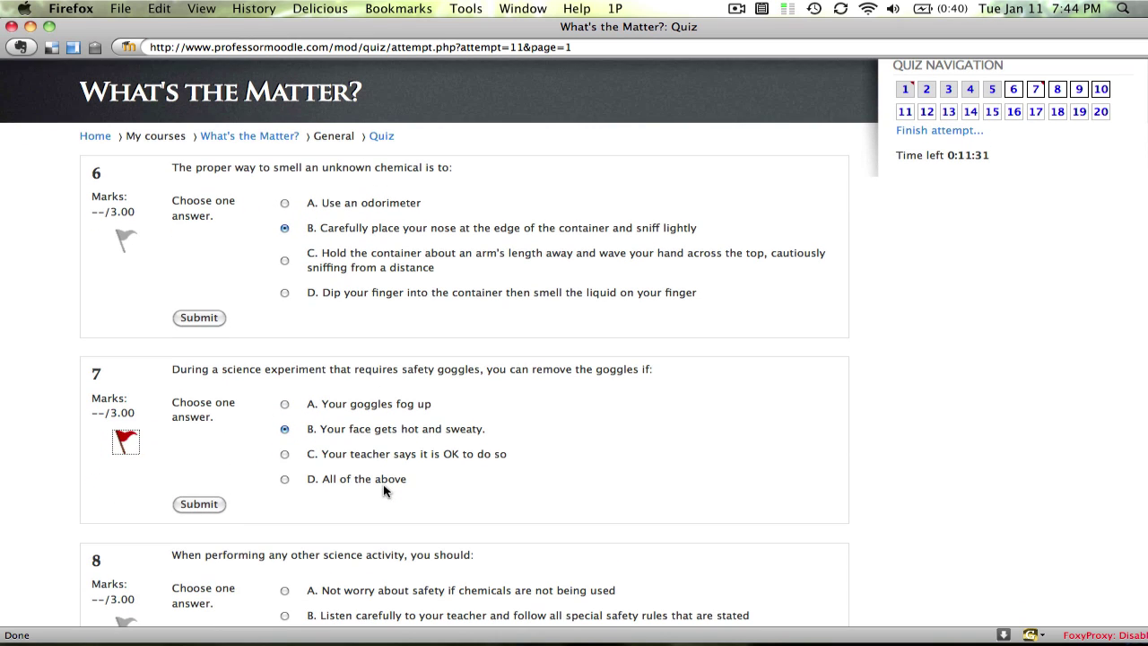
{"action": "scroll", "coordinate": [297, 503], "scroll_direction": "down", "scroll_amount": 3}
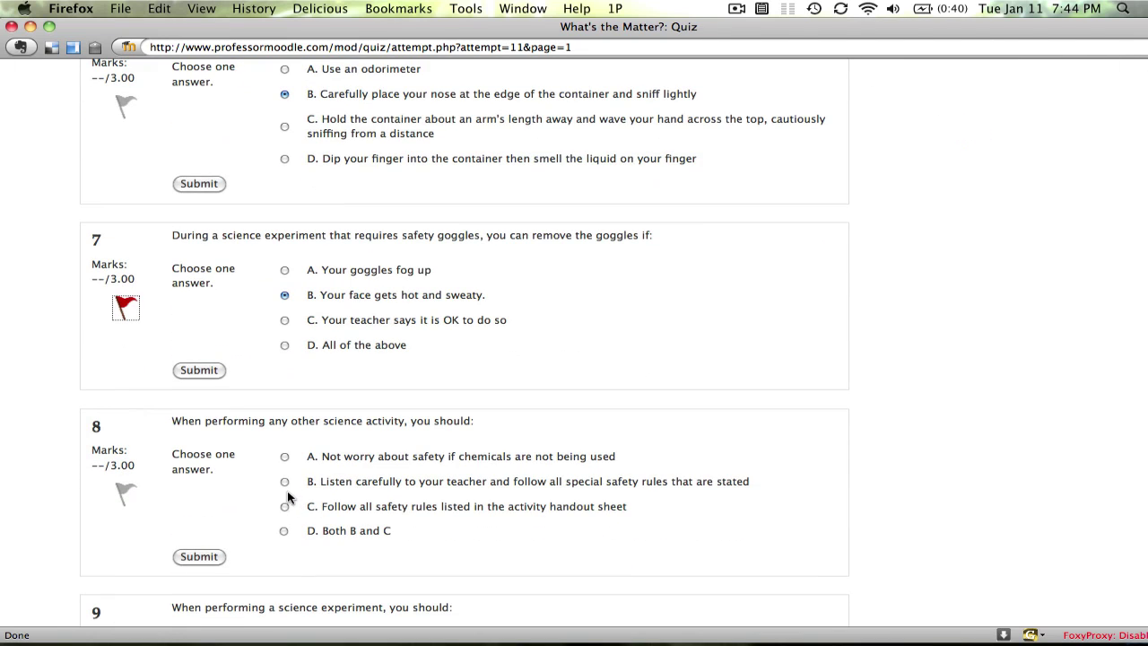
{"action": "left_click", "coordinate": [284, 481]}
{"action": "scroll", "coordinate": [335, 480], "scroll_direction": "down", "scroll_amount": 5}
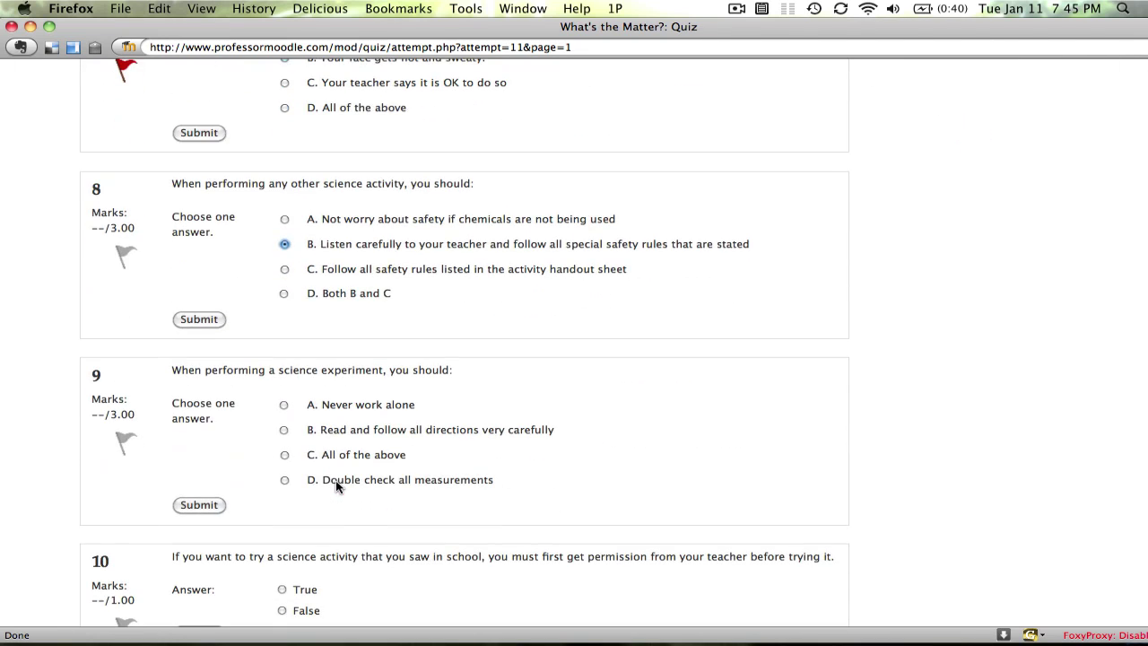
{"action": "left_click", "coordinate": [284, 429]}
{"action": "scroll", "coordinate": [330, 432], "scroll_direction": "down", "scroll_amount": 3}
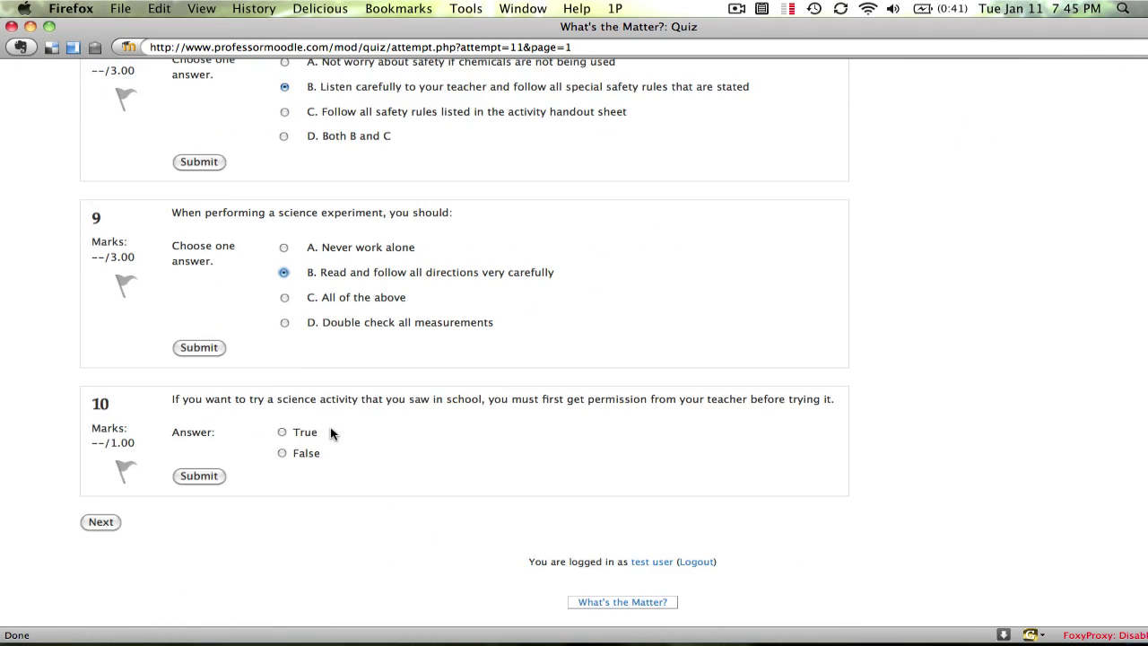
{"action": "left_click", "coordinate": [282, 453]}
Step: On the next page, answer questions 11–15 as False, True, True, False, True
{"action": "left_click", "coordinate": [86, 521]}
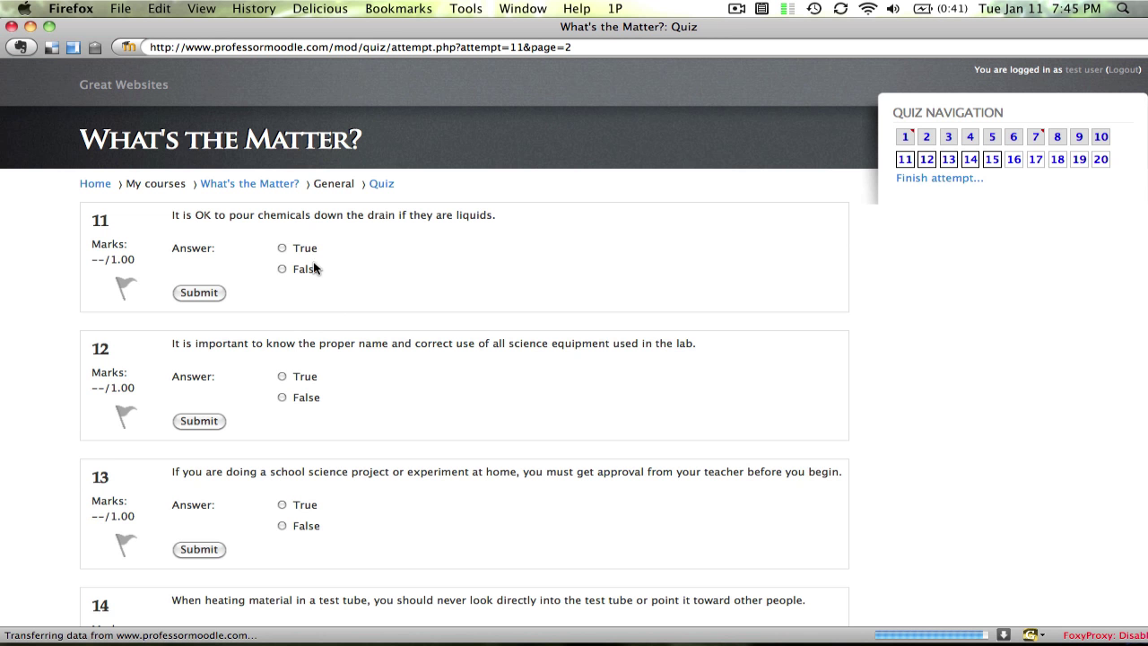
{"action": "left_click", "coordinate": [282, 269]}
{"action": "left_click", "coordinate": [281, 378]}
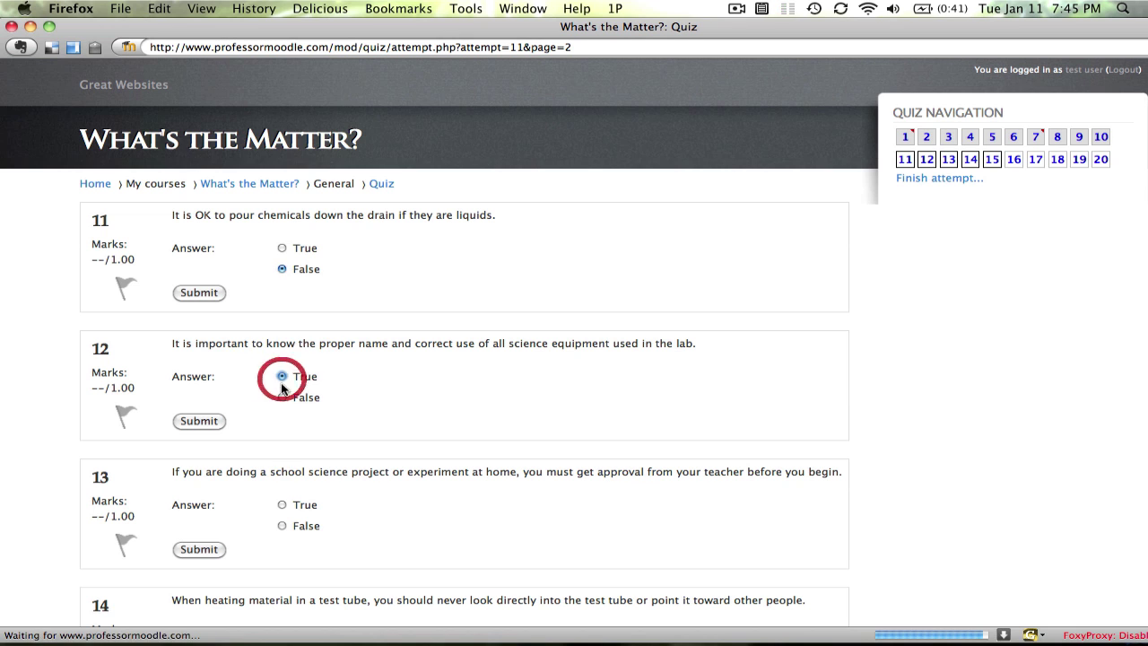
{"action": "left_click", "coordinate": [283, 504]}
{"action": "scroll", "coordinate": [328, 498], "scroll_direction": "down", "scroll_amount": 2}
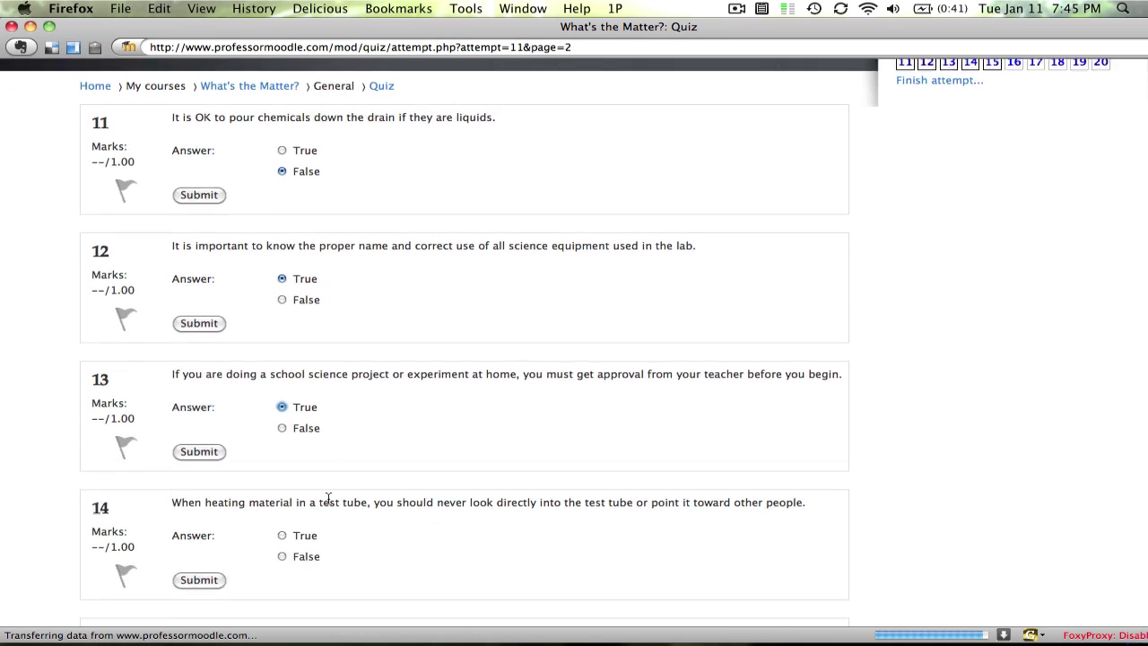
{"action": "scroll", "coordinate": [328, 499], "scroll_direction": "down", "scroll_amount": 3}
{"action": "left_click", "coordinate": [282, 417]}
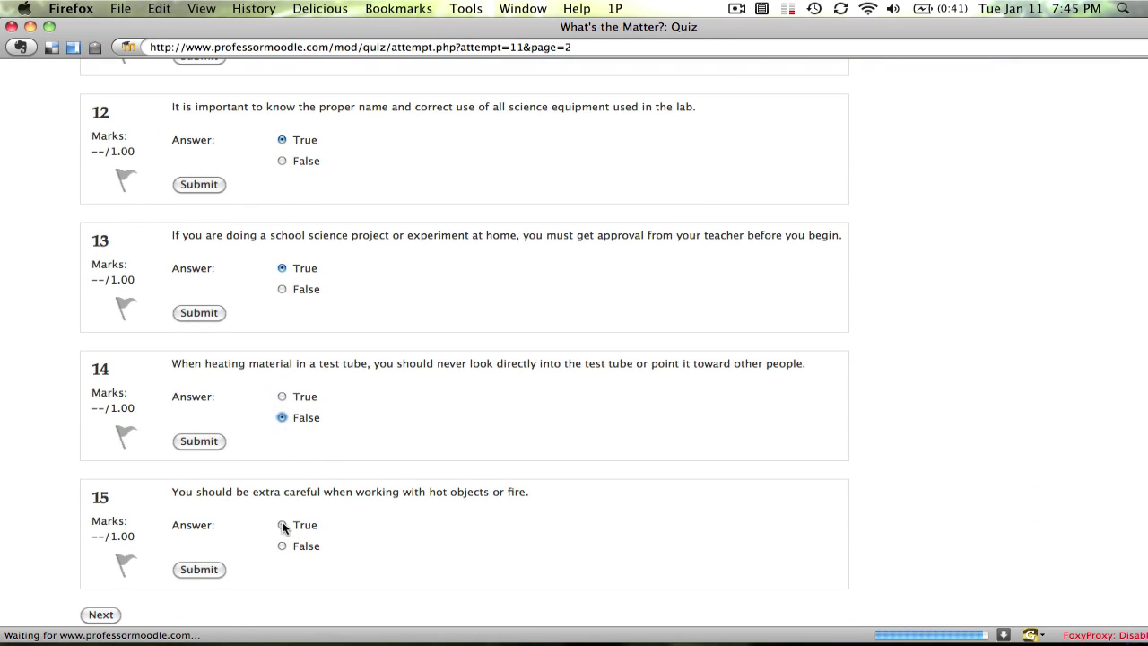
{"action": "left_click", "coordinate": [281, 523]}
{"action": "scroll", "coordinate": [344, 529], "scroll_direction": "down", "scroll_amount": 2}
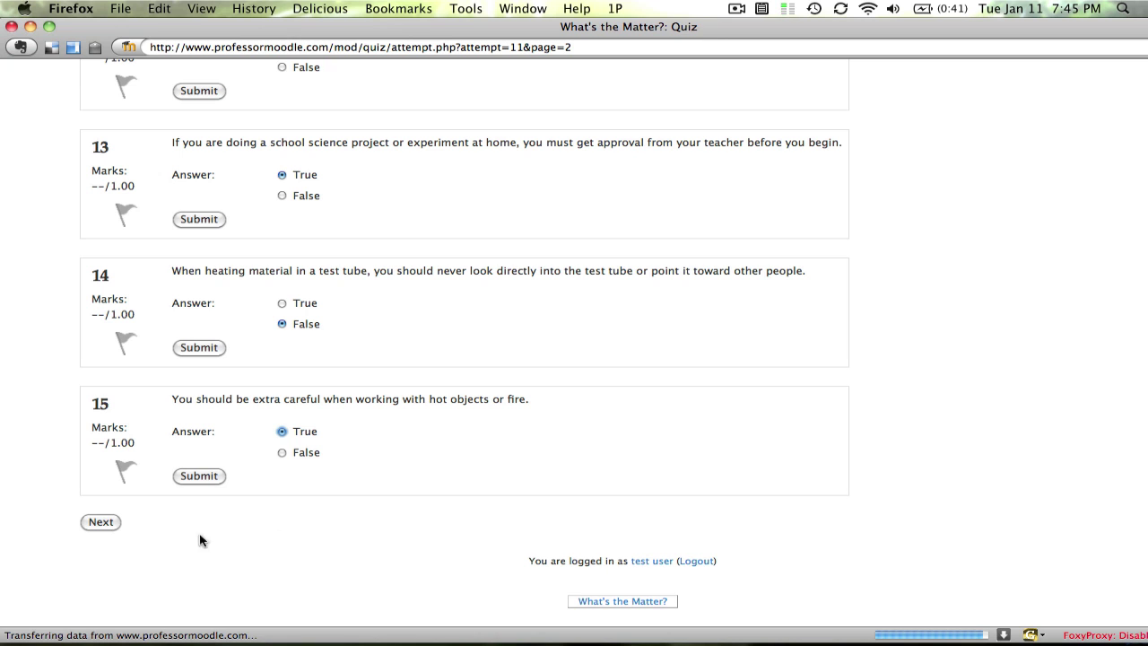
Step: On the following page, answer questions 16–20 as False, True, True, False, True
{"action": "left_click", "coordinate": [110, 522]}
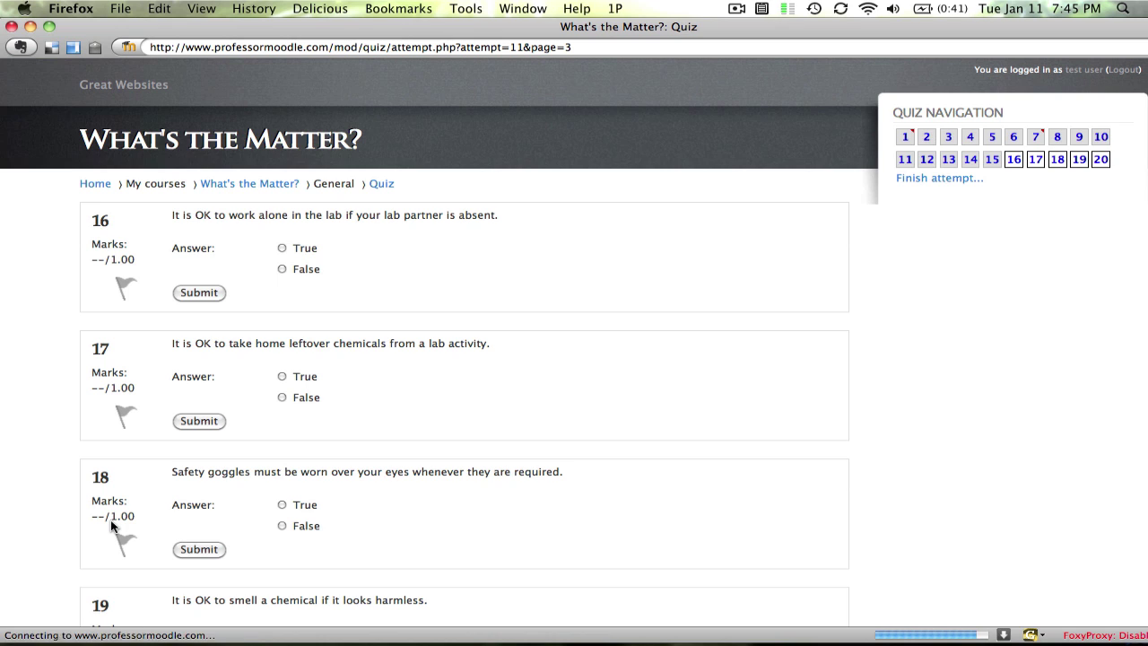
{"action": "left_click", "coordinate": [282, 269]}
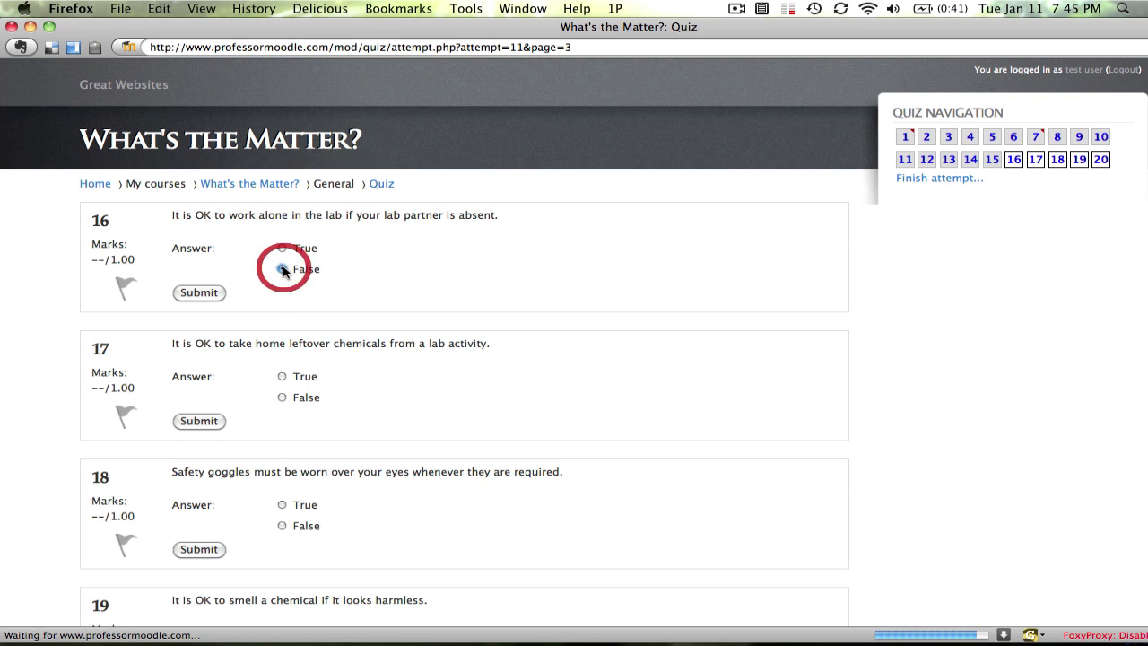
{"action": "left_click", "coordinate": [283, 377]}
{"action": "left_click", "coordinate": [281, 505]}
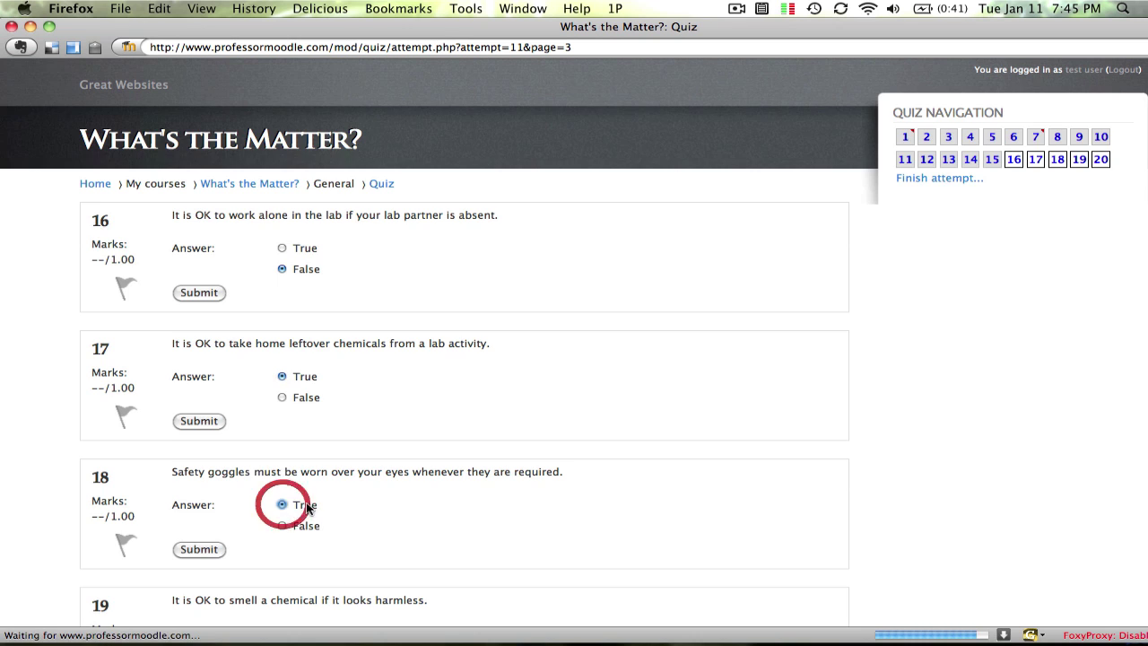
{"action": "scroll", "coordinate": [350, 509], "scroll_direction": "down", "scroll_amount": 1}
{"action": "scroll", "coordinate": [350, 509], "scroll_direction": "down", "scroll_amount": 5}
{"action": "left_click", "coordinate": [282, 451]}
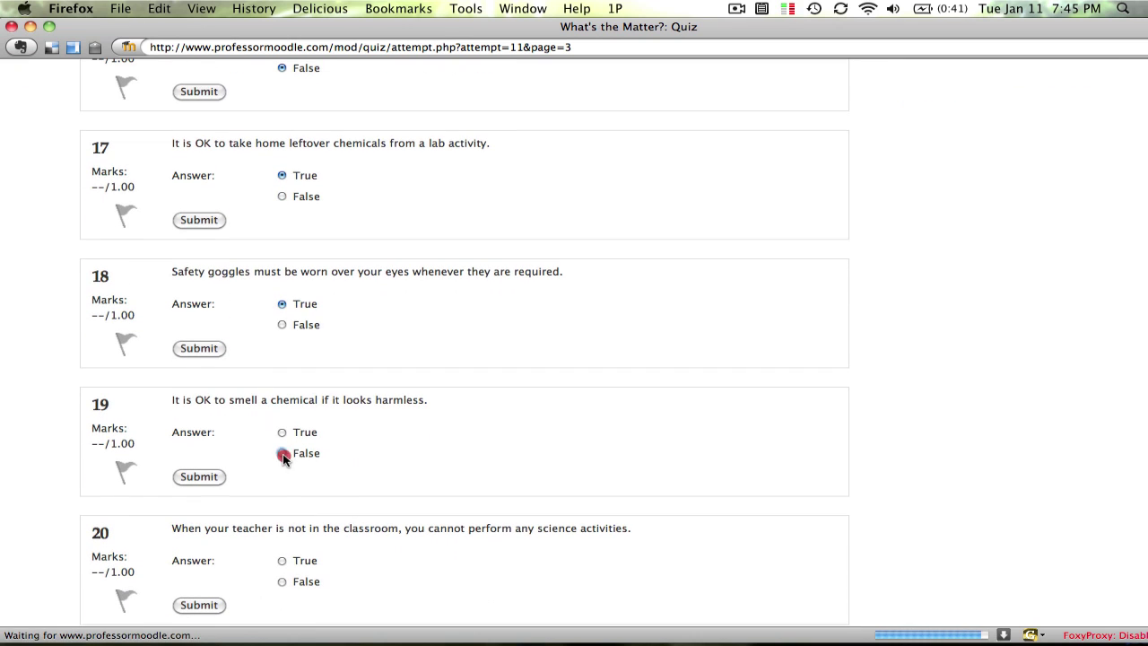
{"action": "left_click", "coordinate": [282, 560]}
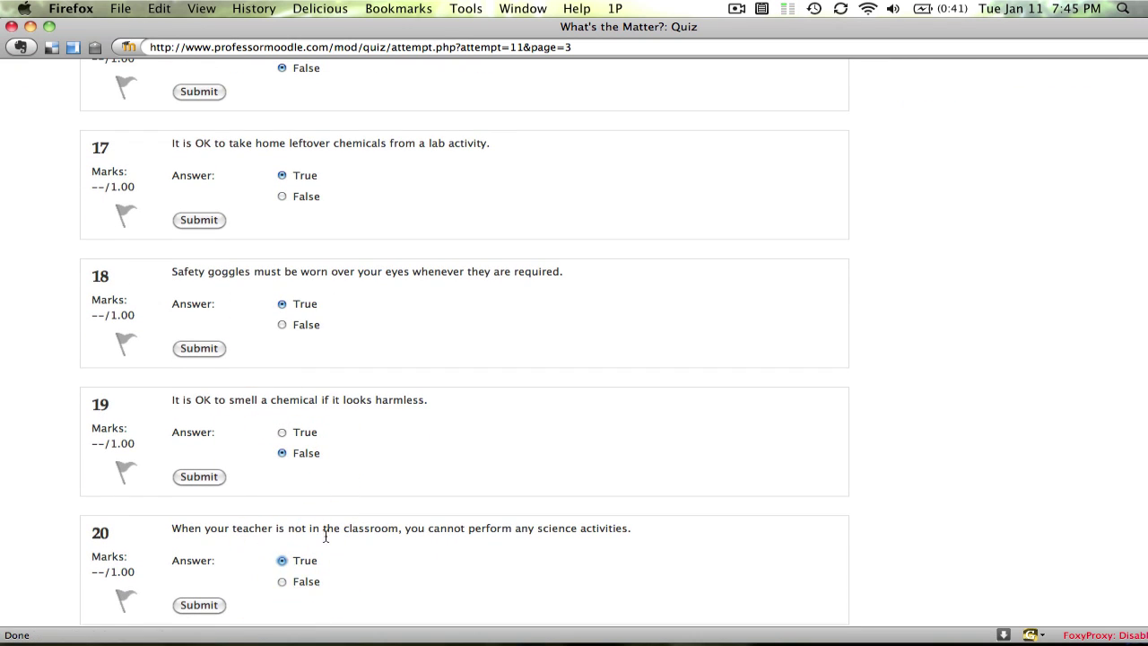
Step: Review the page's answers and reconfirm question 19 as False
{"action": "scroll", "coordinate": [326, 538], "scroll_direction": "down", "scroll_amount": 3}
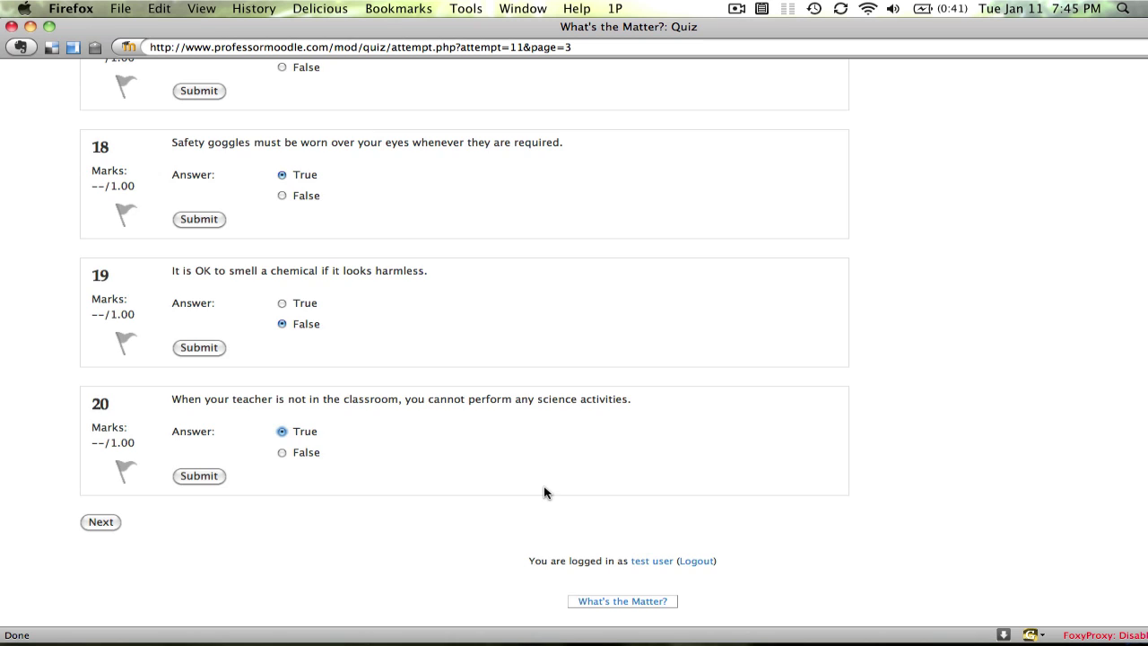
{"action": "scroll", "coordinate": [545, 492], "scroll_direction": "up", "scroll_amount": 8}
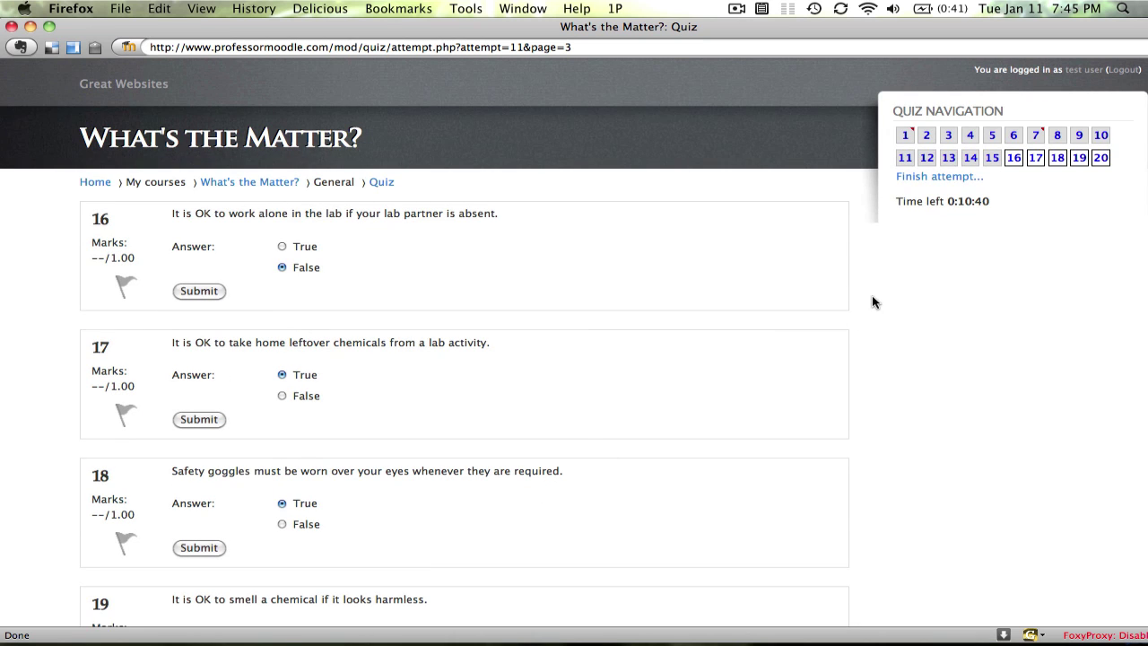
{"action": "scroll", "coordinate": [696, 338], "scroll_direction": "down", "scroll_amount": 8}
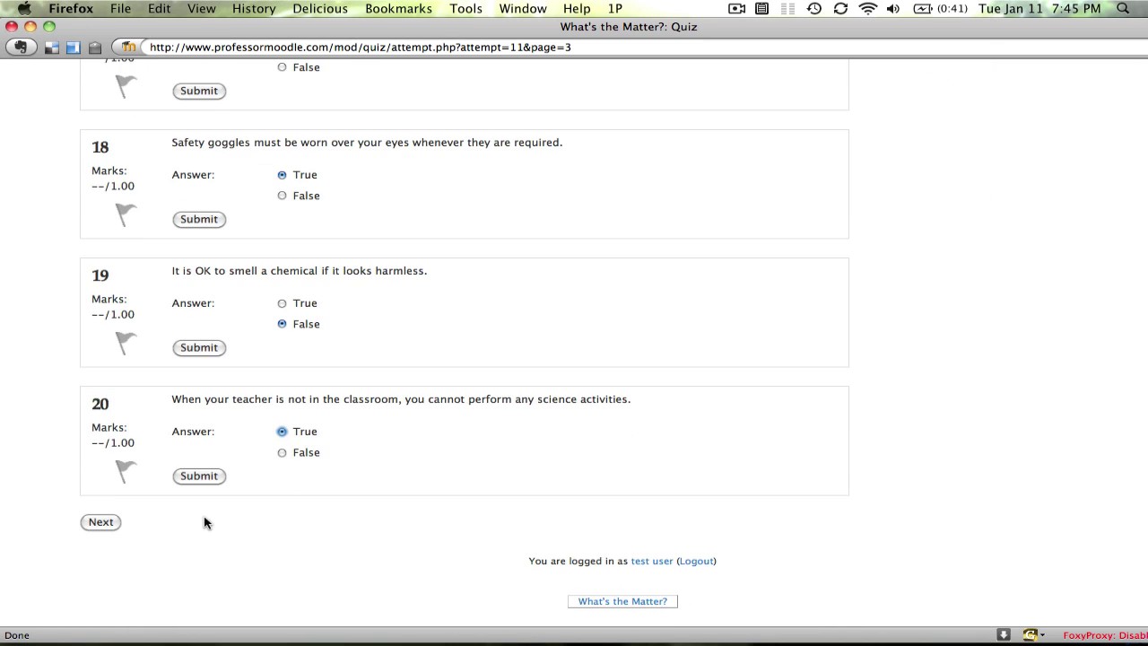
{"action": "scroll", "coordinate": [657, 434], "scroll_direction": "up", "scroll_amount": 3}
{"action": "scroll", "coordinate": [657, 434], "scroll_direction": "up", "scroll_amount": 5}
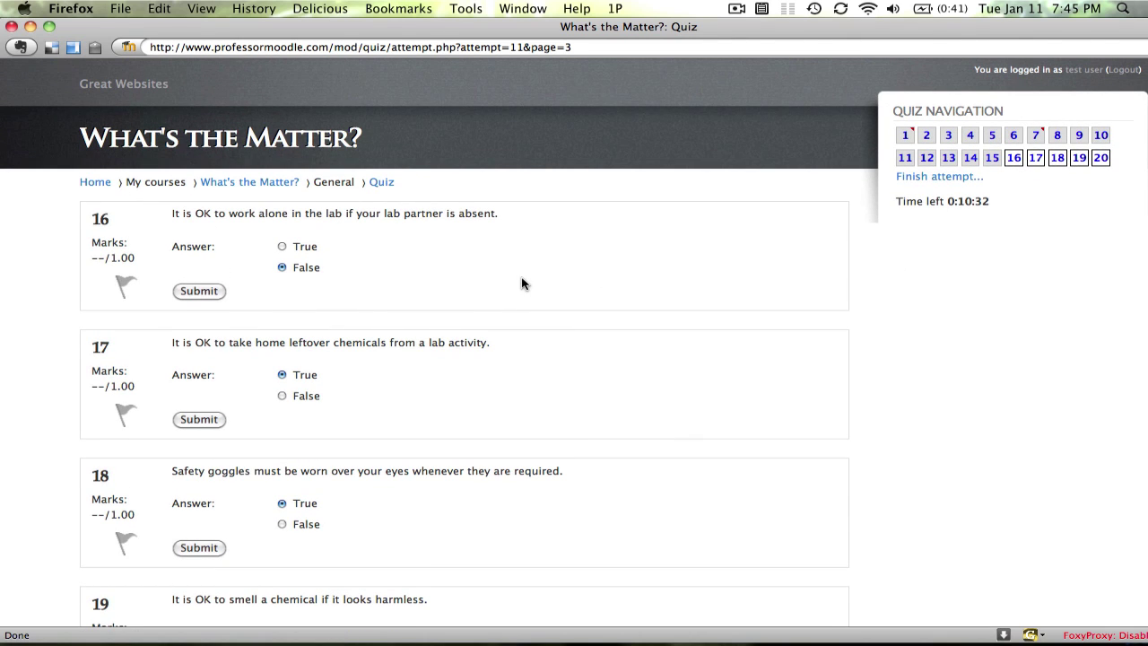
{"action": "scroll", "coordinate": [276, 320], "scroll_direction": "down", "scroll_amount": 5}
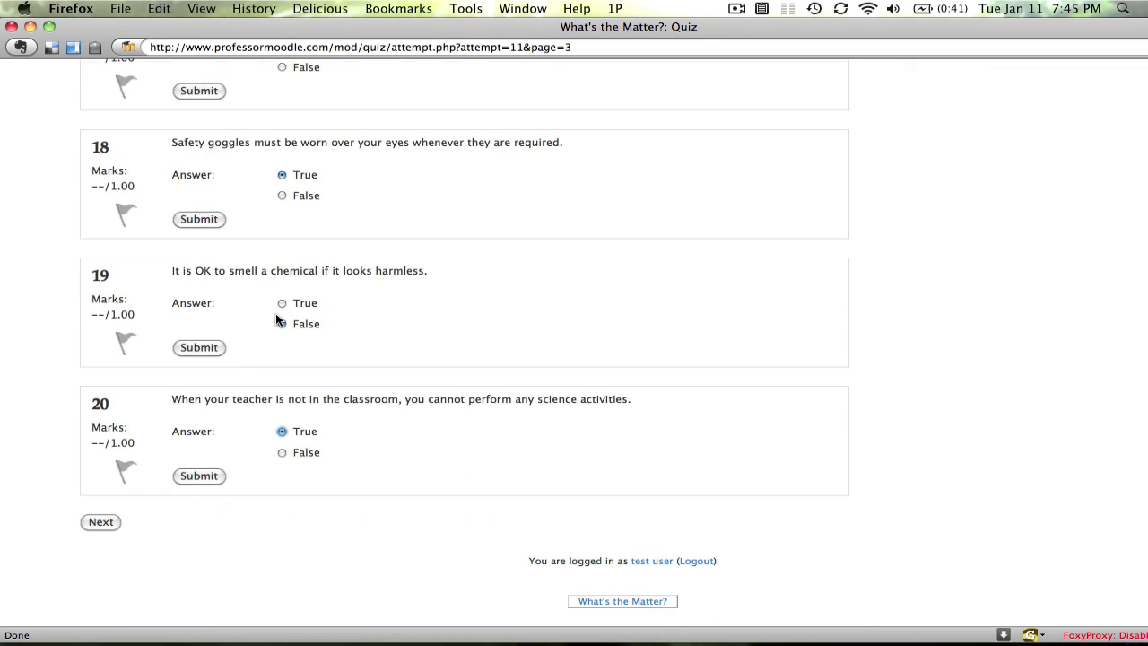
{"action": "left_click", "coordinate": [280, 323]}
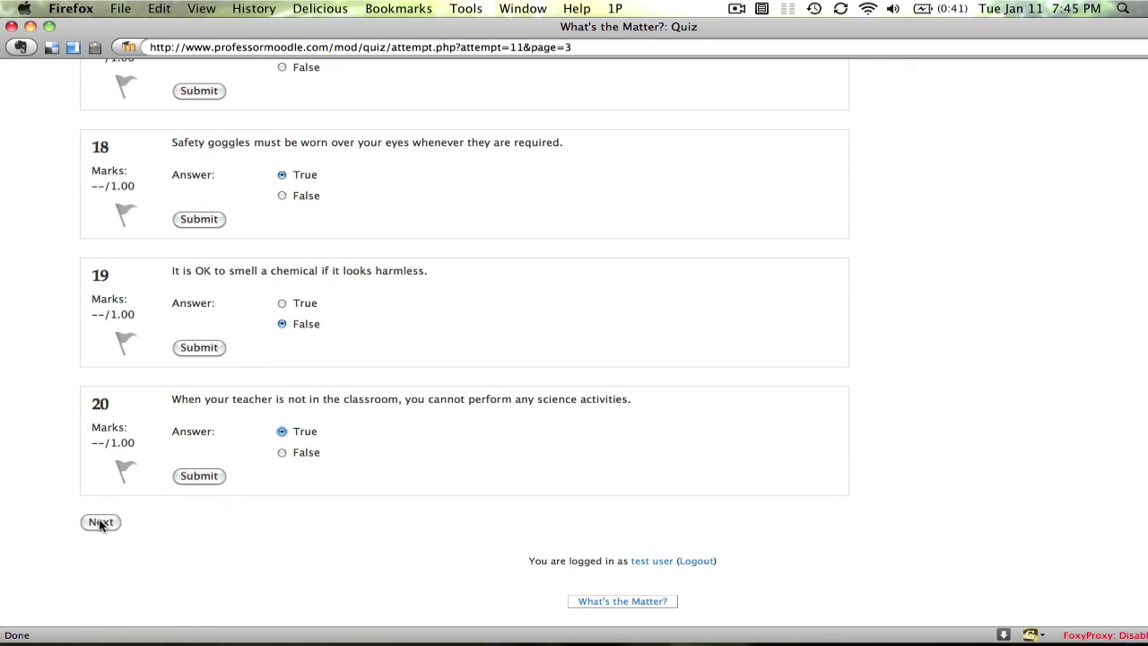